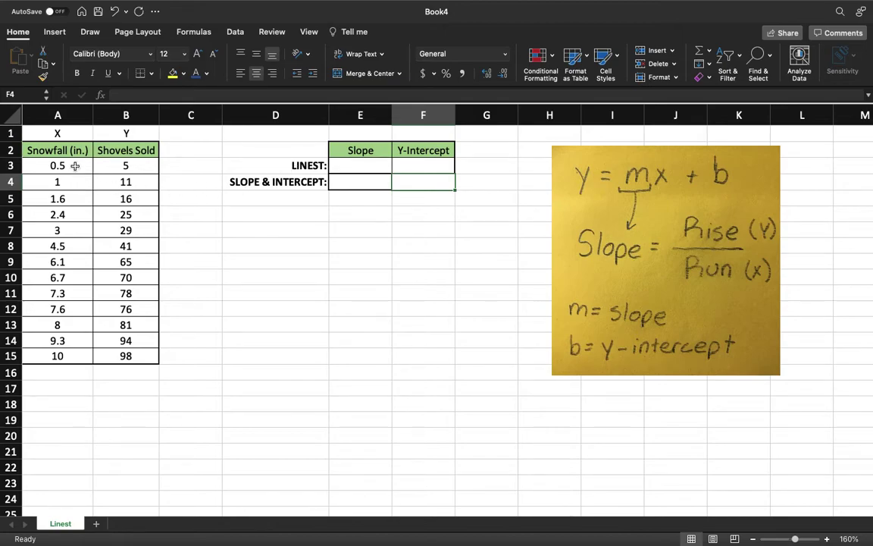
{"action": "left_click_drag", "start_coordinate": [75, 165], "coordinate": [120, 355]}
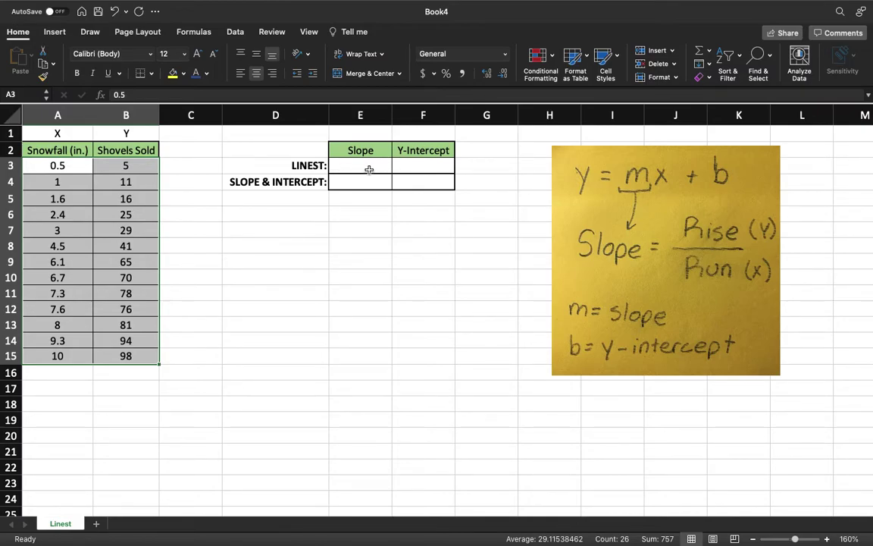
{"action": "left_click", "coordinate": [174, 167]}
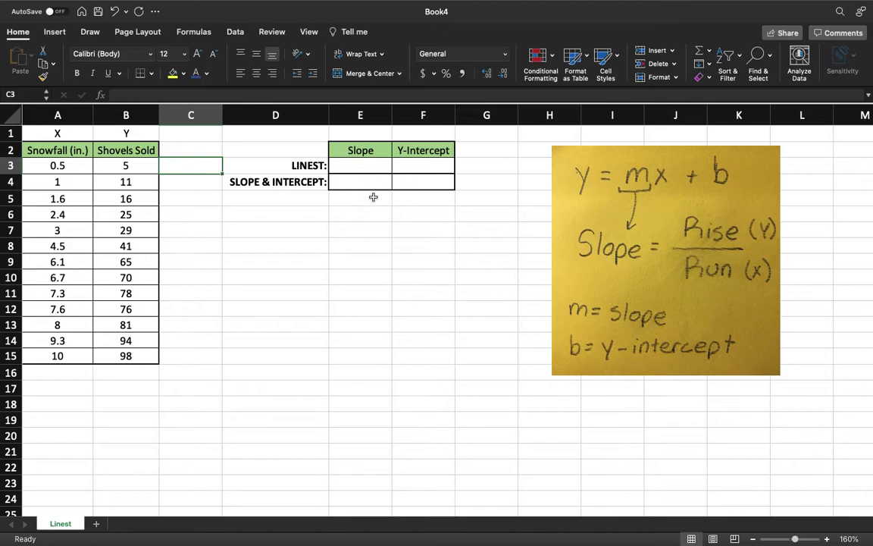
- Enter =LINEST(B3:B15,A3:A15) in cell E3 to compute the slope and y-intercept of shovels sold against snowfall
{"action": "left_click", "coordinate": [353, 168]}
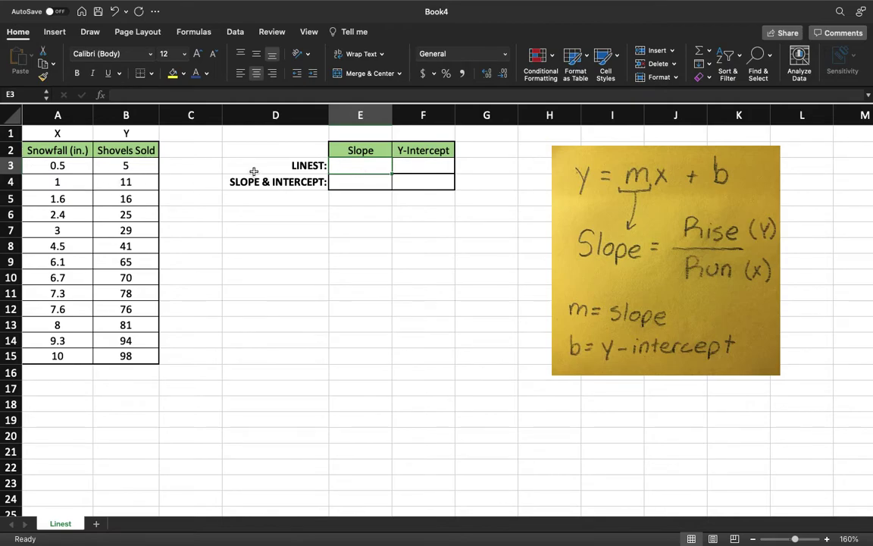
{"action": "type", "text": "="}
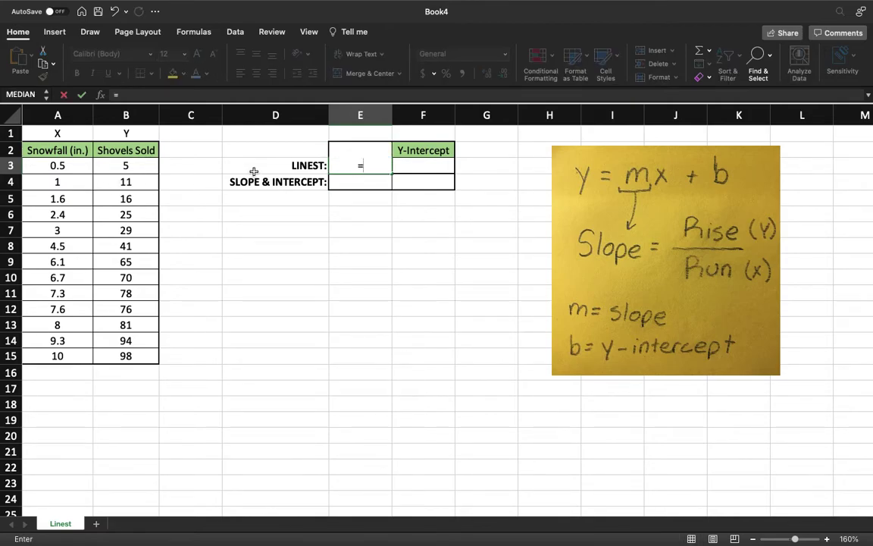
{"action": "type", "text": "linest"}
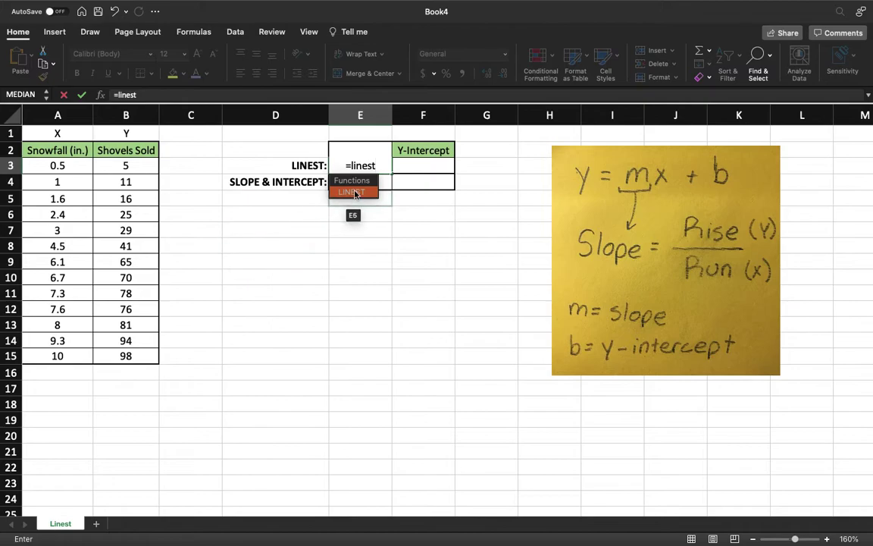
{"action": "double_click", "coordinate": [353, 192]}
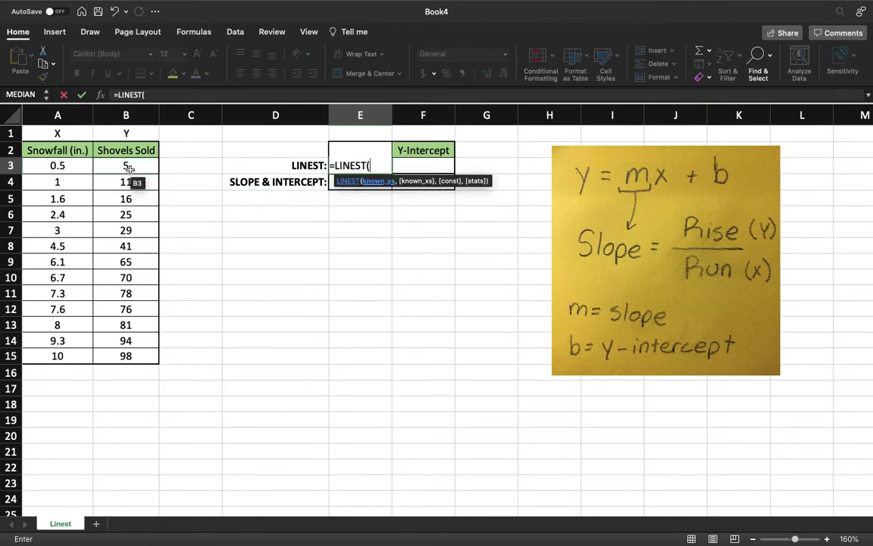
{"action": "left_click_drag", "start_coordinate": [129, 167], "coordinate": [122, 349]}
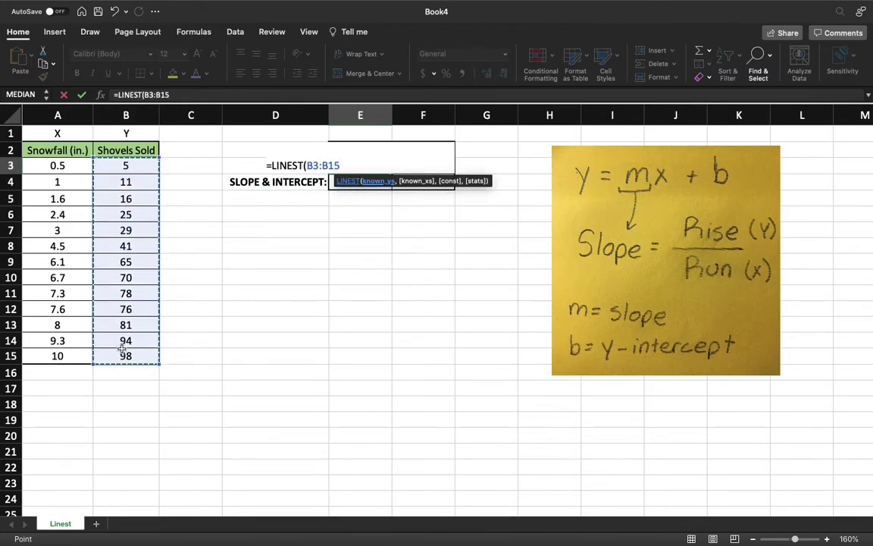
{"action": "type", "text": ","}
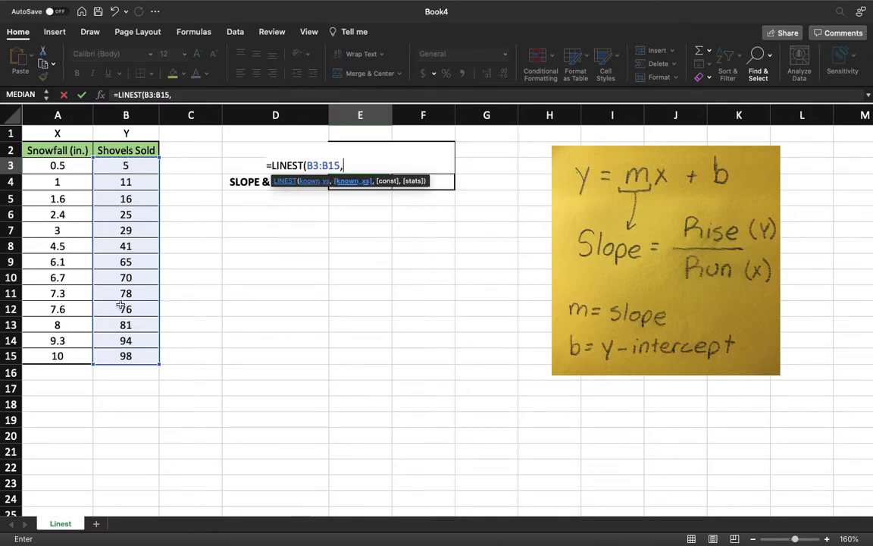
{"action": "left_click_drag", "start_coordinate": [68, 167], "coordinate": [64, 354]}
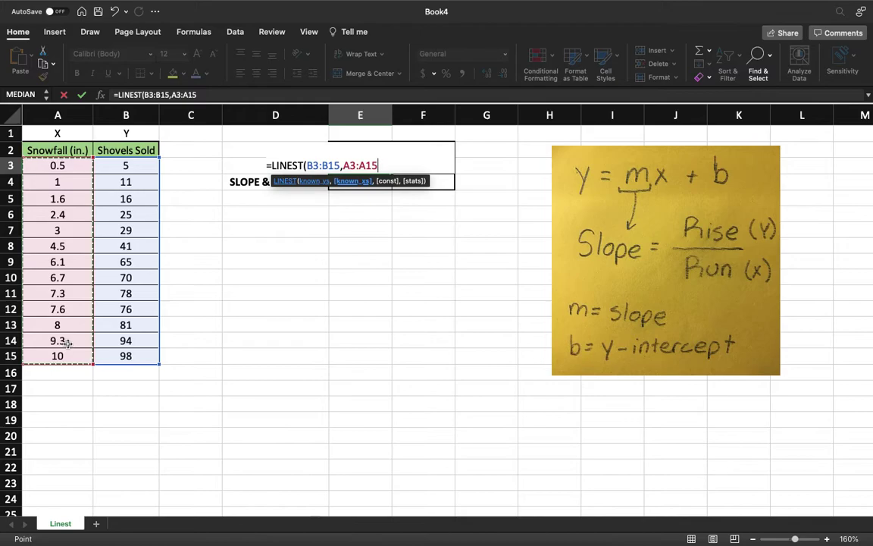
{"action": "type", "text": ")"}
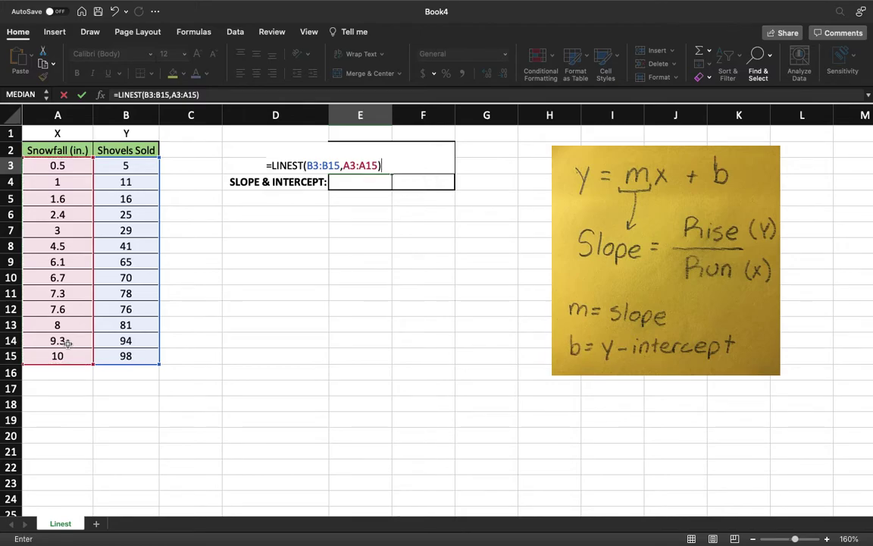
{"action": "key", "text": "Return"}
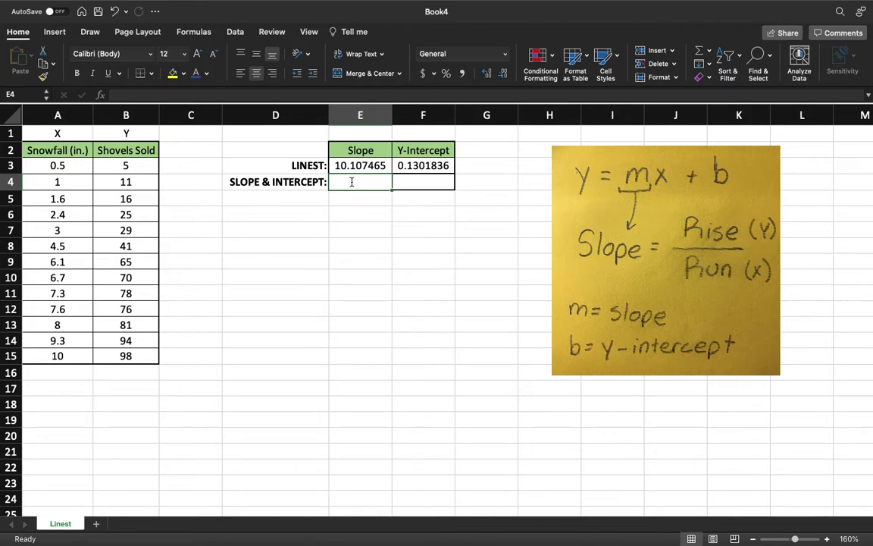
- Calculate the slope in cell E4 with =SLOPE(B3:B15,A3:A15)
{"action": "type", "text": "="}
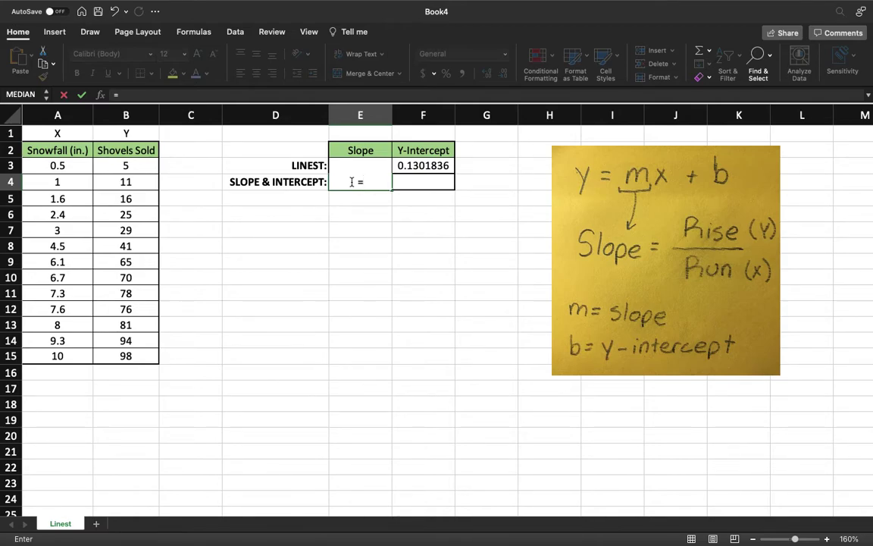
{"action": "type", "text": "slope"}
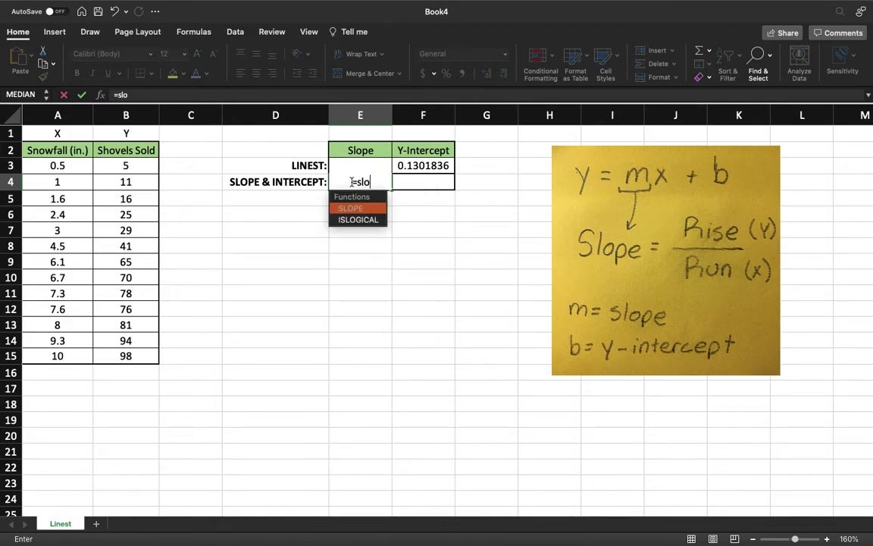
{"action": "double_click", "coordinate": [369, 210]}
{"action": "left_click_drag", "start_coordinate": [126, 165], "coordinate": [134, 356]}
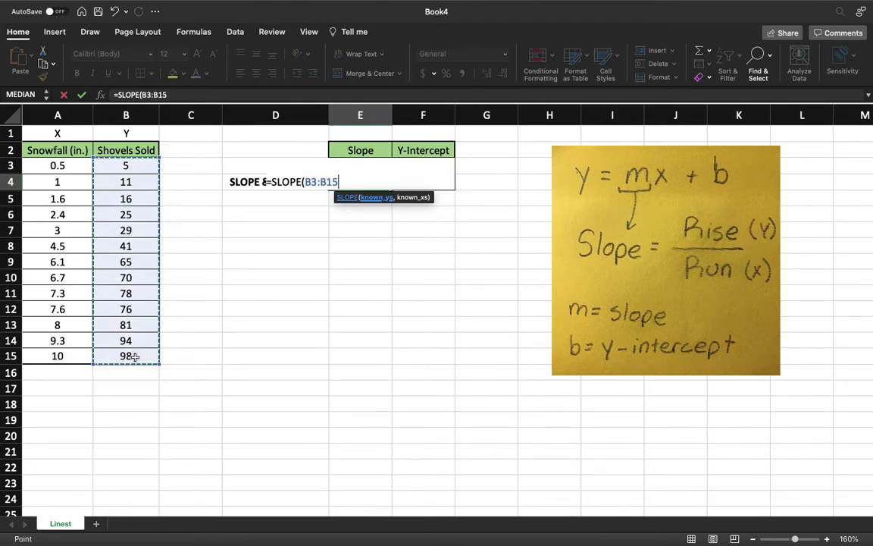
{"action": "type", "text": ","}
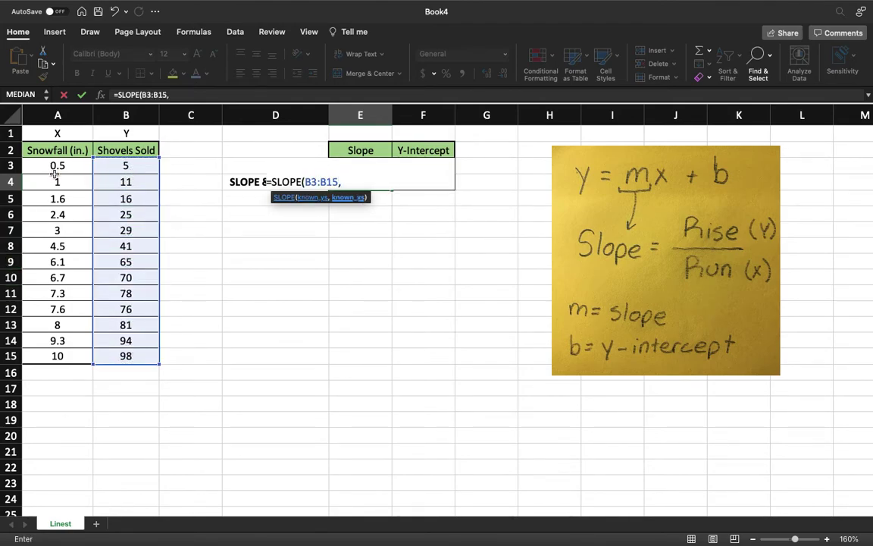
{"action": "left_click_drag", "start_coordinate": [53, 166], "coordinate": [83, 353]}
{"action": "type", "text": ")"}
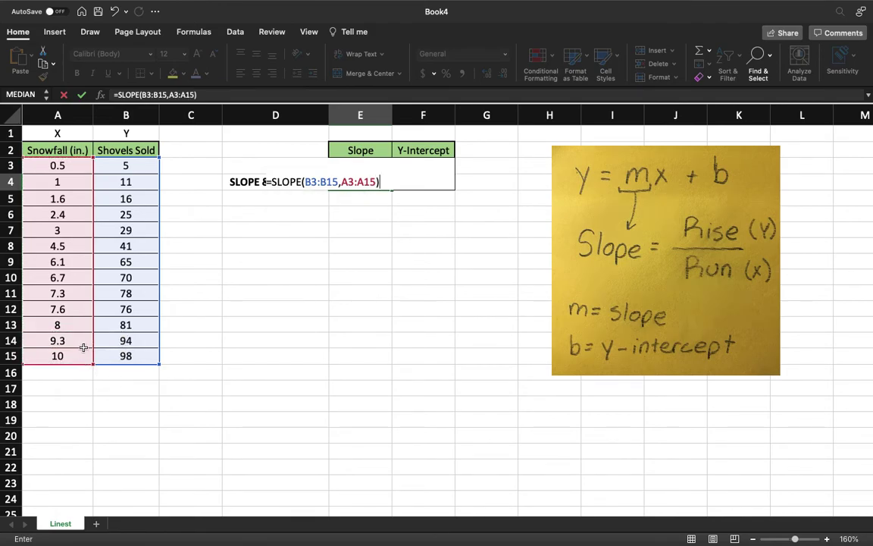
{"action": "key", "text": "Return"}
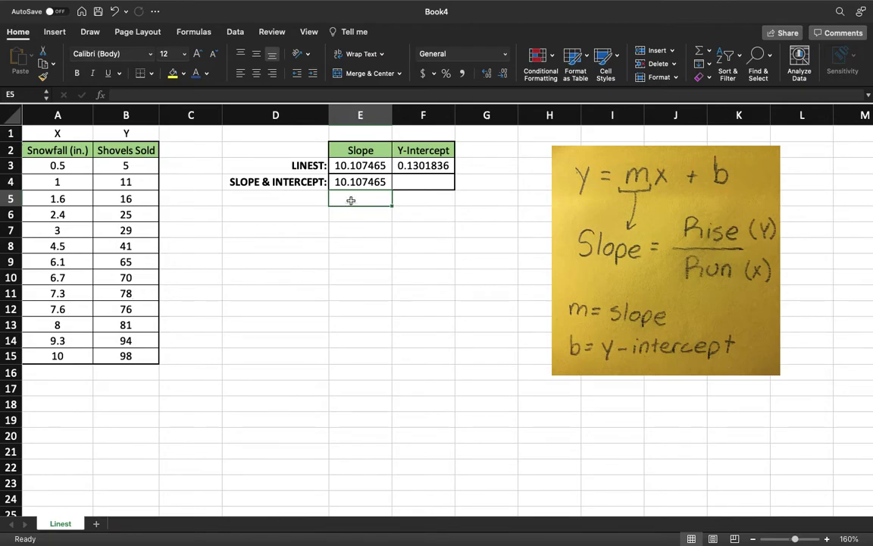
- Calculate the y-intercept in cell F4 with =INTERCEPT(B3:B15,A3:A15)
{"action": "left_click", "coordinate": [429, 183]}
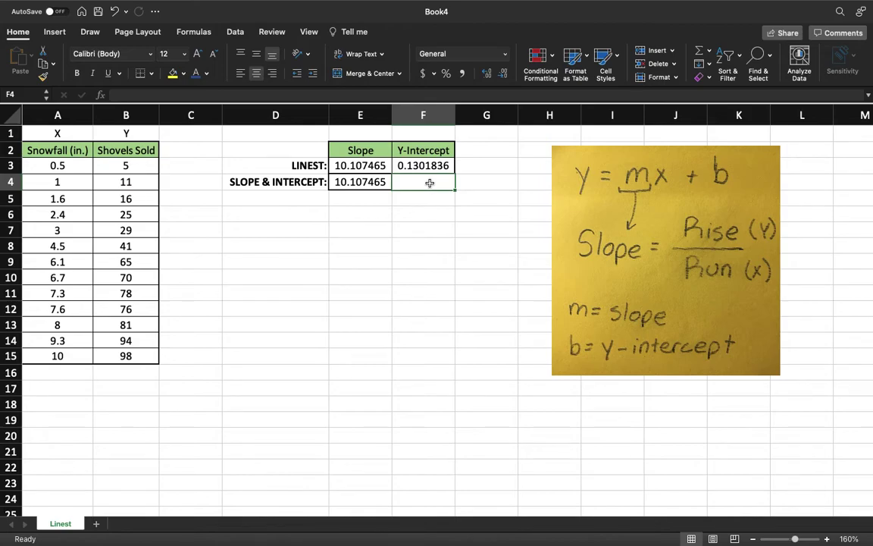
{"action": "type", "text": "="}
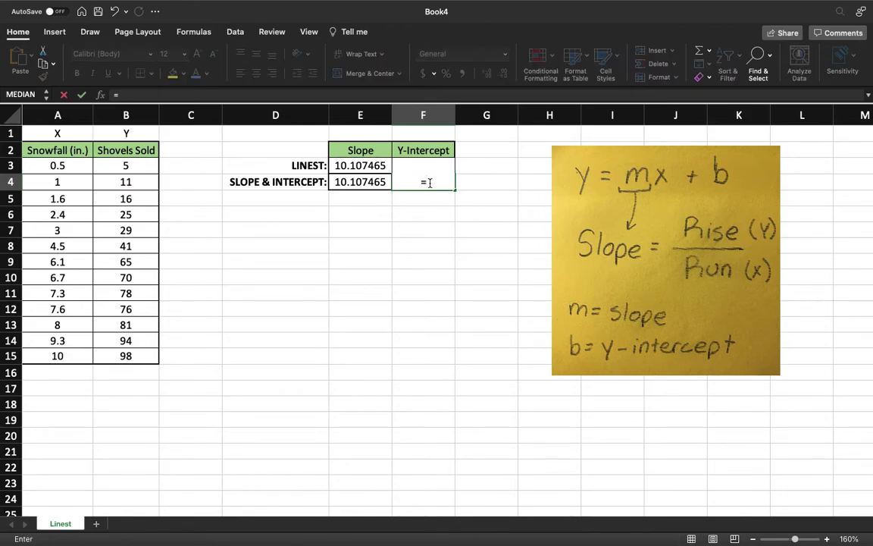
{"action": "type", "text": "intercept"}
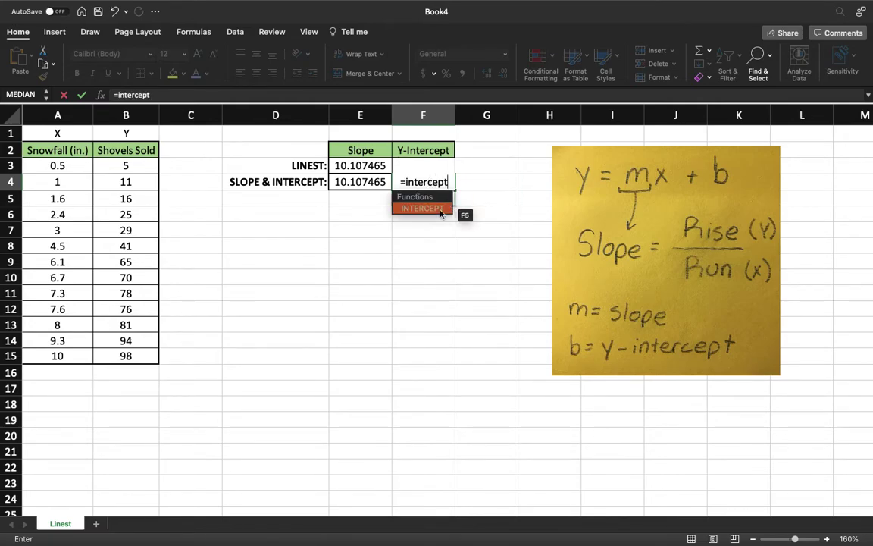
{"action": "double_click", "coordinate": [444, 208]}
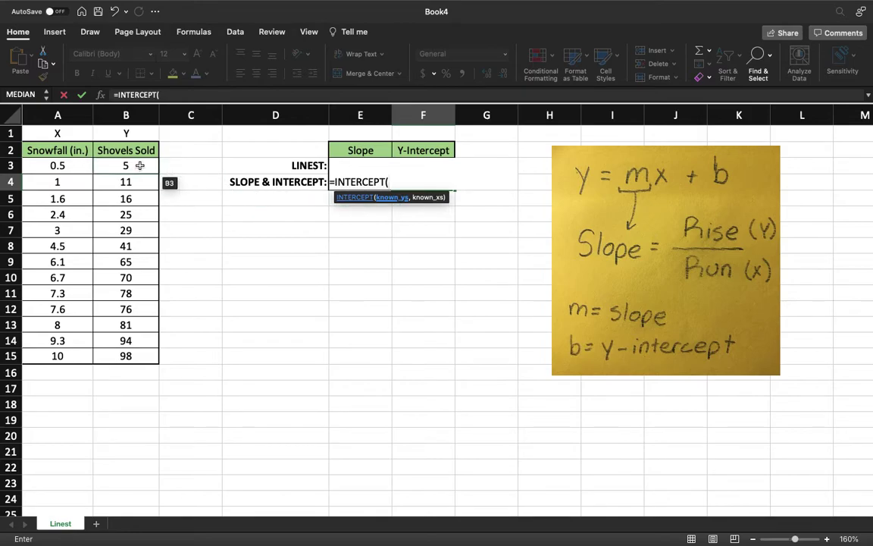
{"action": "left_click_drag", "start_coordinate": [147, 165], "coordinate": [125, 356]}
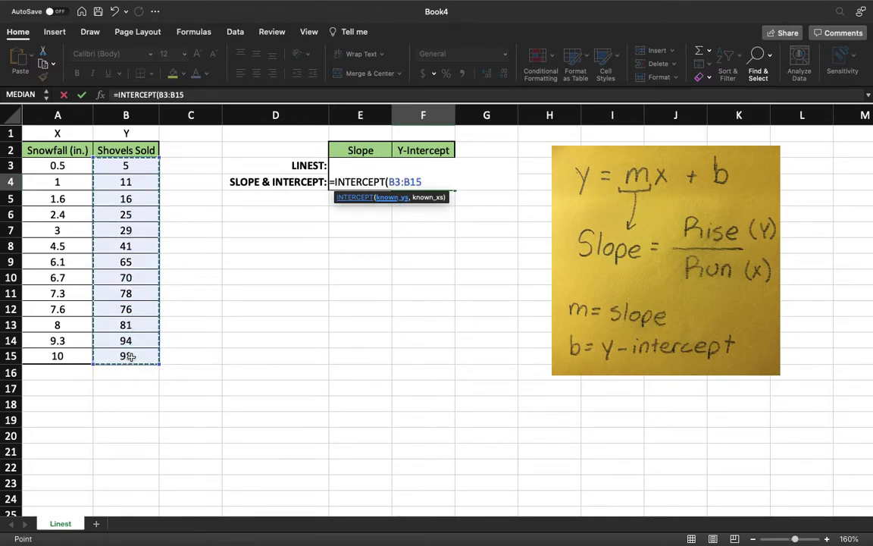
{"action": "type", "text": ","}
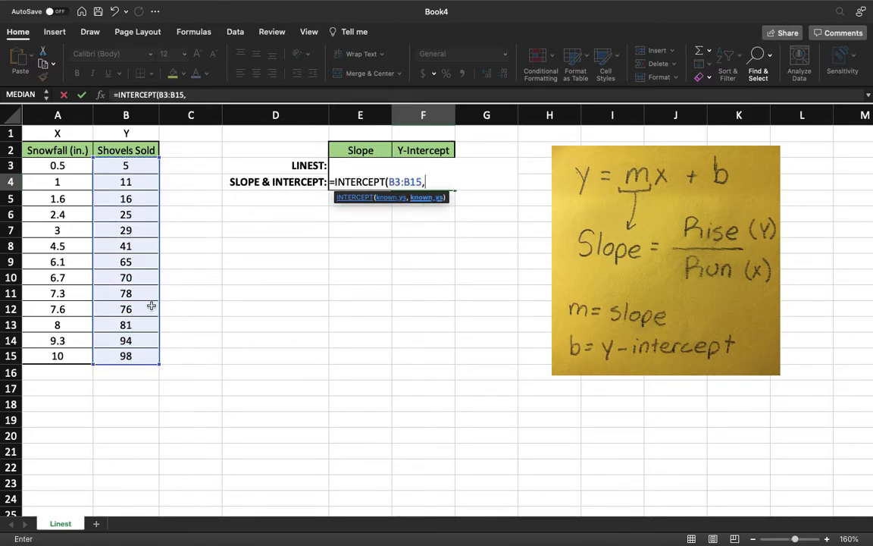
{"action": "left_click", "coordinate": [67, 167]}
{"action": "left_click_drag", "start_coordinate": [68, 168], "coordinate": [68, 350]}
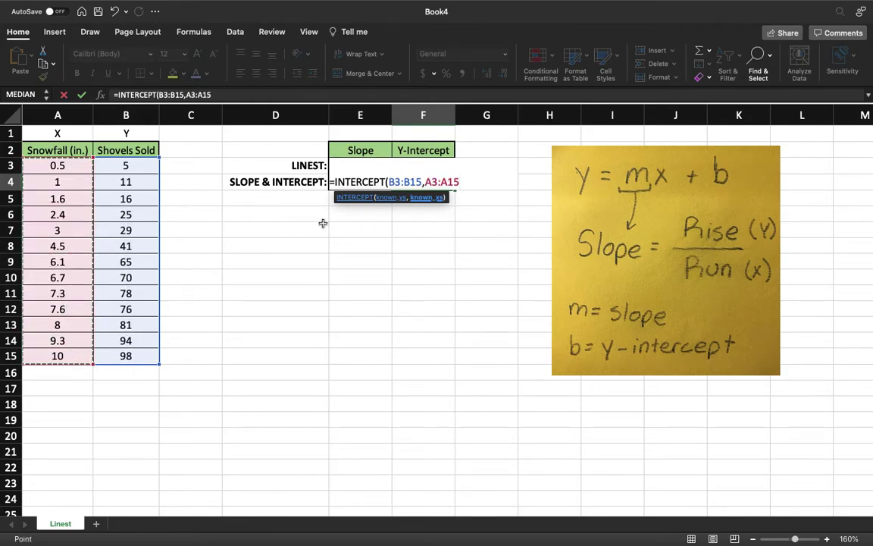
{"action": "type", "text": ")"}
{"action": "key", "text": "Return"}
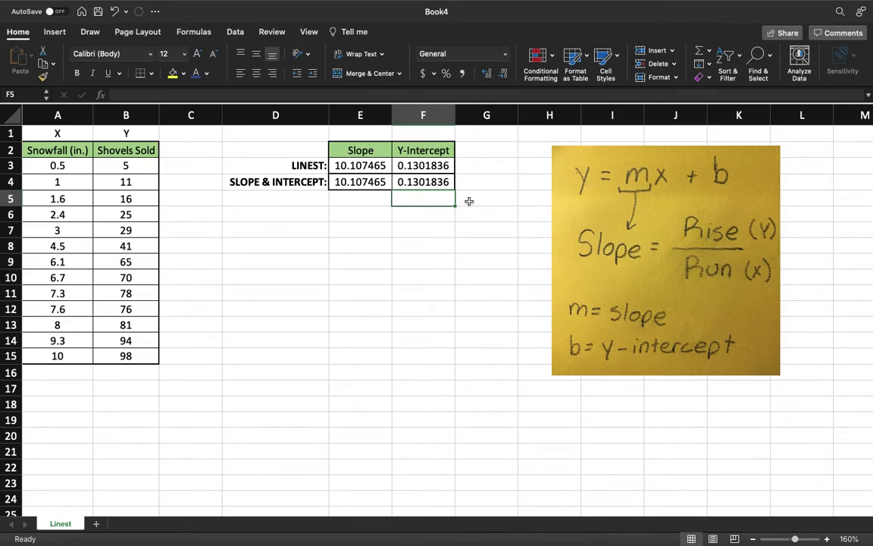
- Insert a markers-only scatter chart of the data in A3:B15 and place it just below the slope and intercept table
{"action": "left_click_drag", "start_coordinate": [66, 167], "coordinate": [130, 355]}
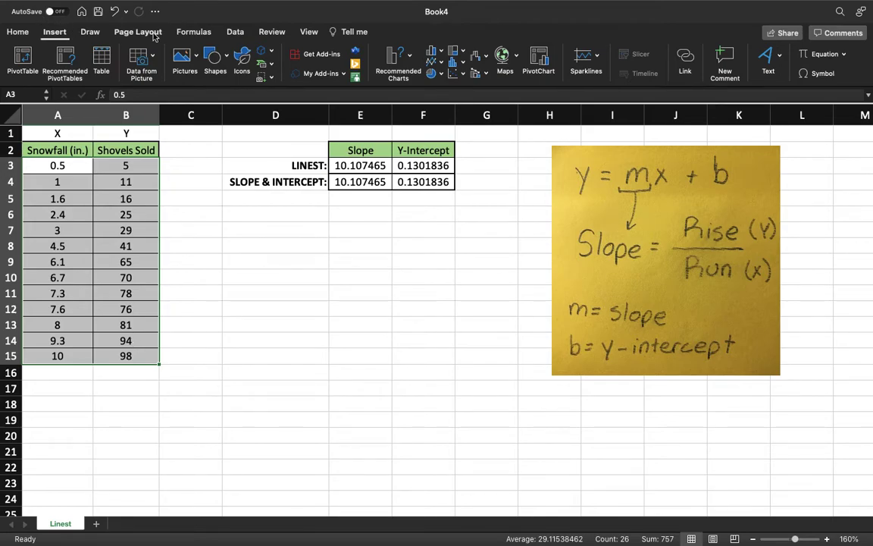
{"action": "left_click", "coordinate": [455, 73]}
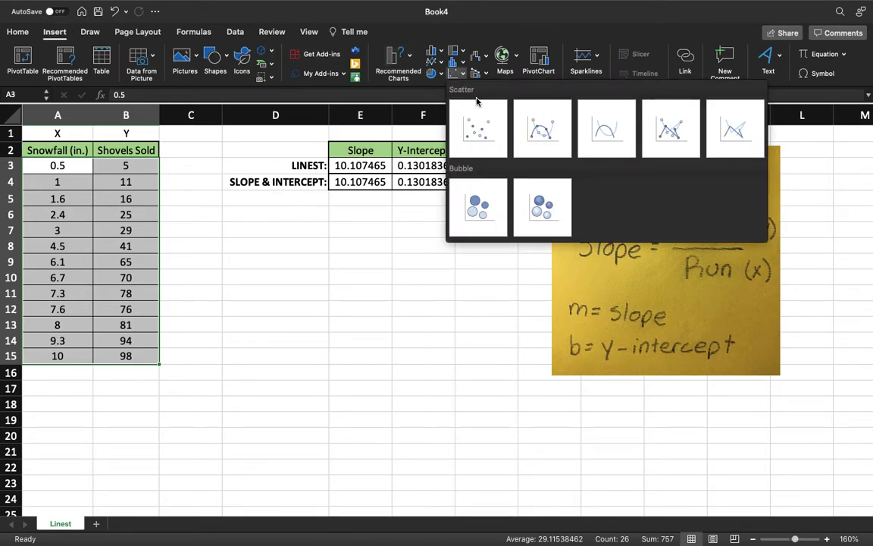
{"action": "left_click", "coordinate": [479, 129]}
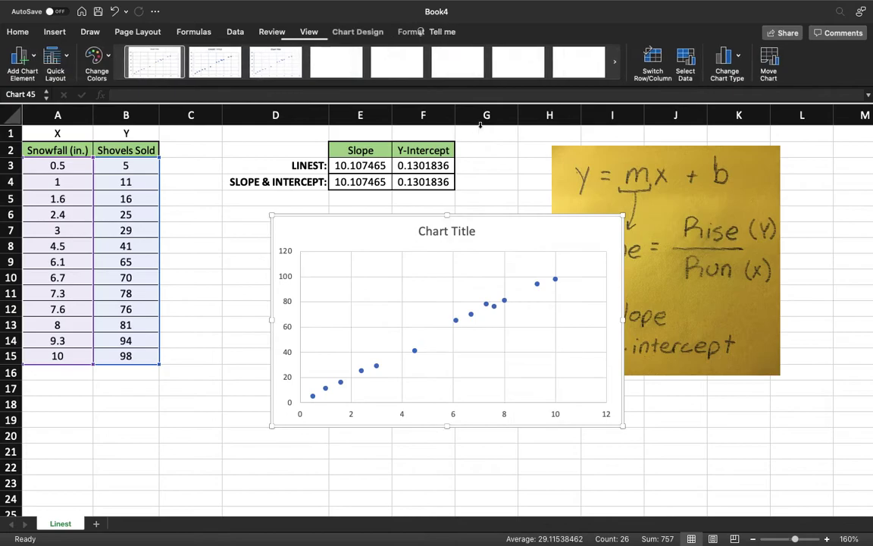
{"action": "left_click_drag", "start_coordinate": [523, 243], "coordinate": [429, 228]}
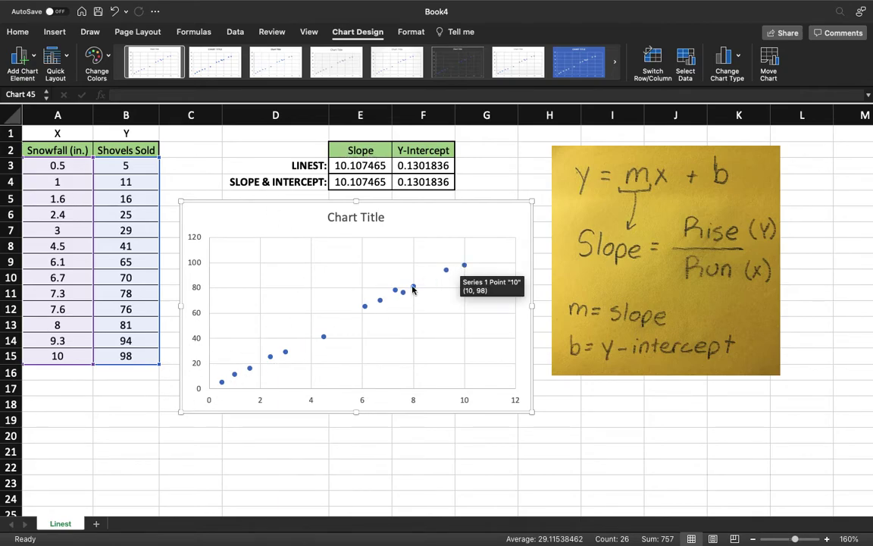
- Add a linear trendline to the scatter chart's data series and display its equation on the chart
{"action": "left_click", "coordinate": [381, 301]}
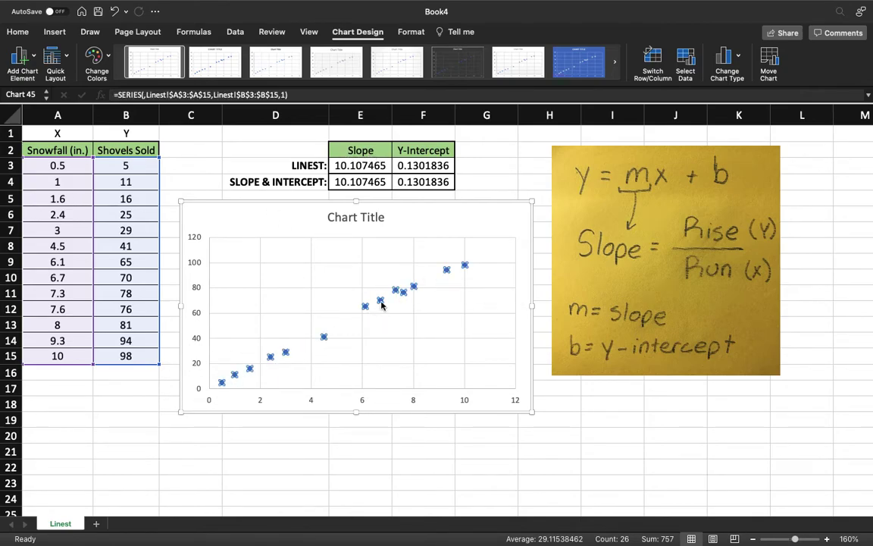
{"action": "right_click", "coordinate": [381, 303]}
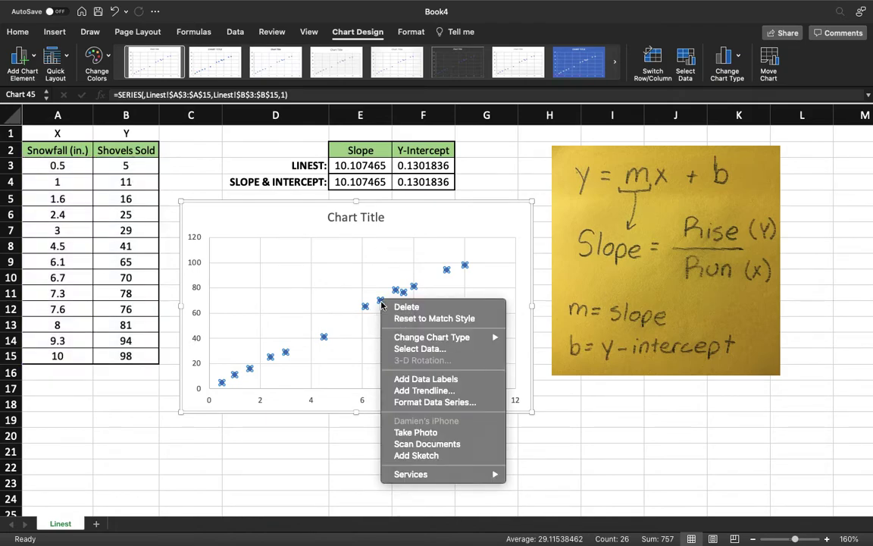
{"action": "left_click", "coordinate": [410, 391]}
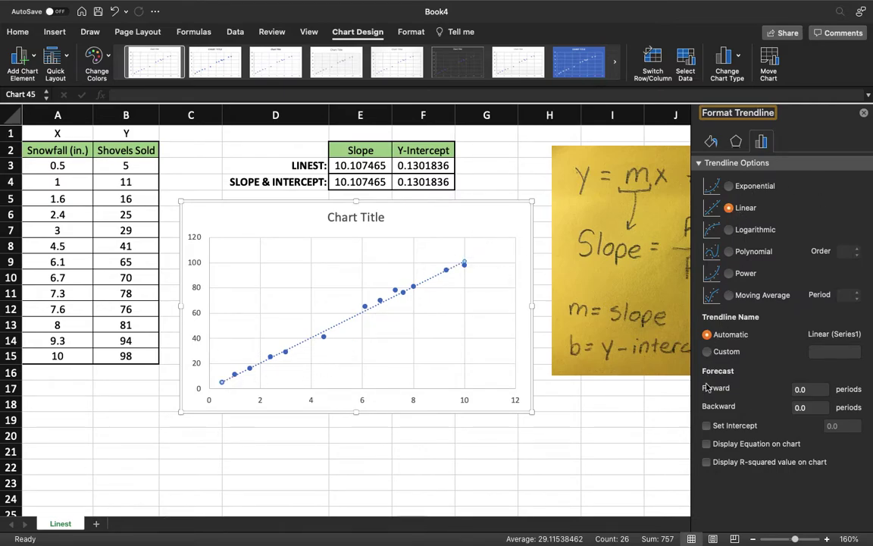
{"action": "left_click", "coordinate": [707, 444]}
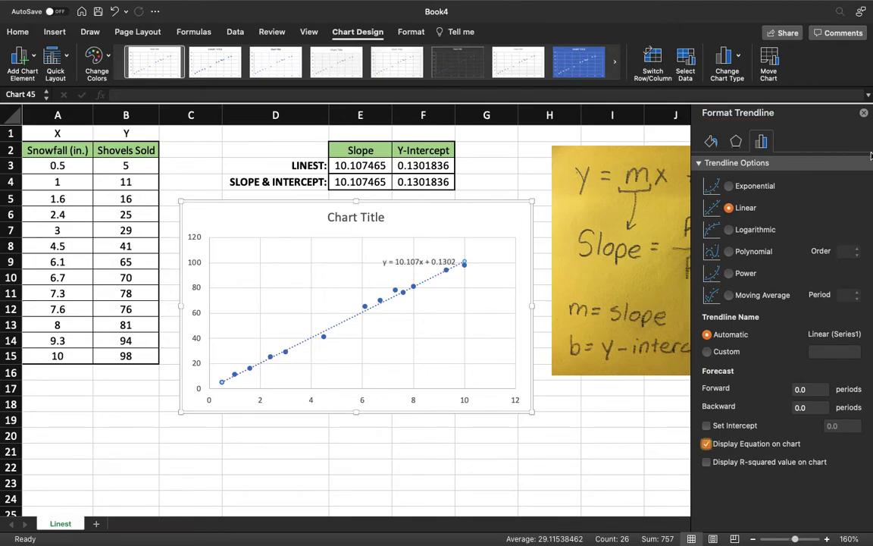
{"action": "left_click", "coordinate": [864, 114]}
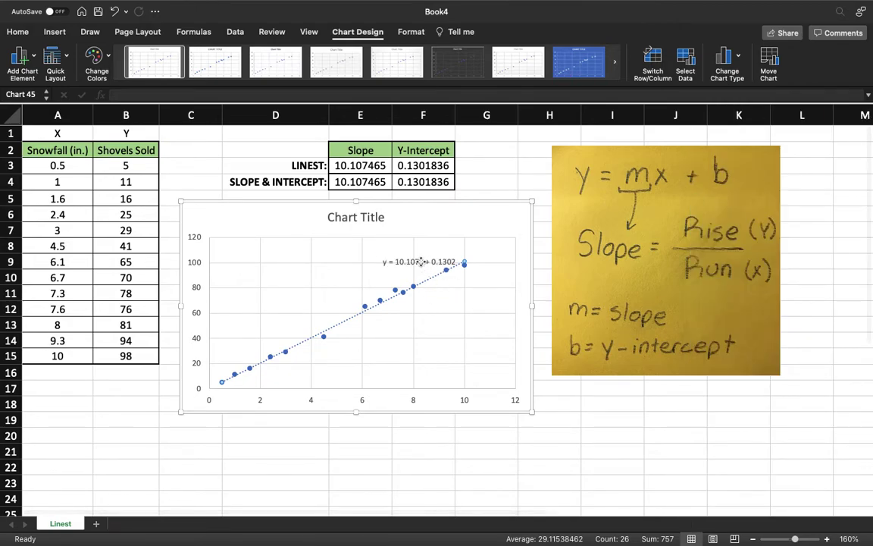
- Move the trendline equation label to the empty area above the line, clear of the data points
{"action": "left_click_drag", "start_coordinate": [385, 261], "coordinate": [335, 258]}
{"action": "left_click", "coordinate": [364, 275]}
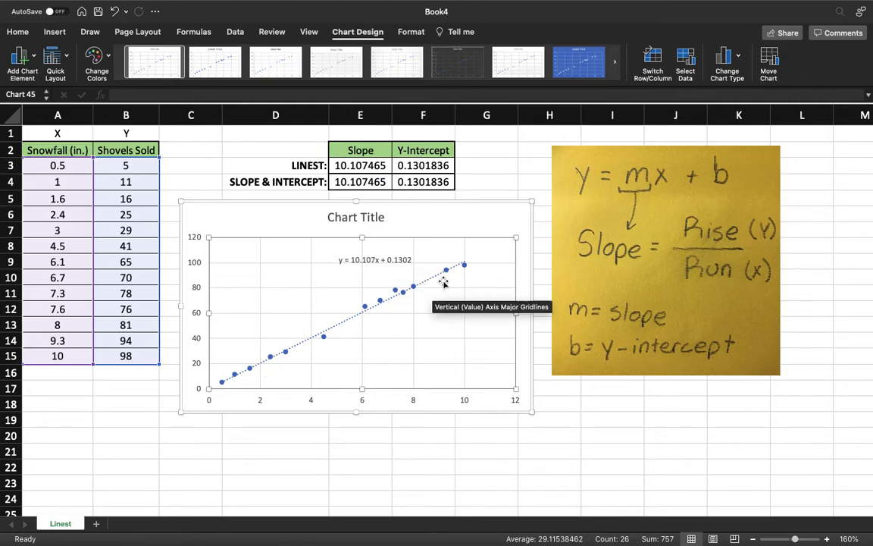
- Compare the LINEST results in E3 and F3 with the SLOPE and INTERCEPT results in E4 and F4 and the chart's trendline equation
{"action": "left_click", "coordinate": [363, 170]}
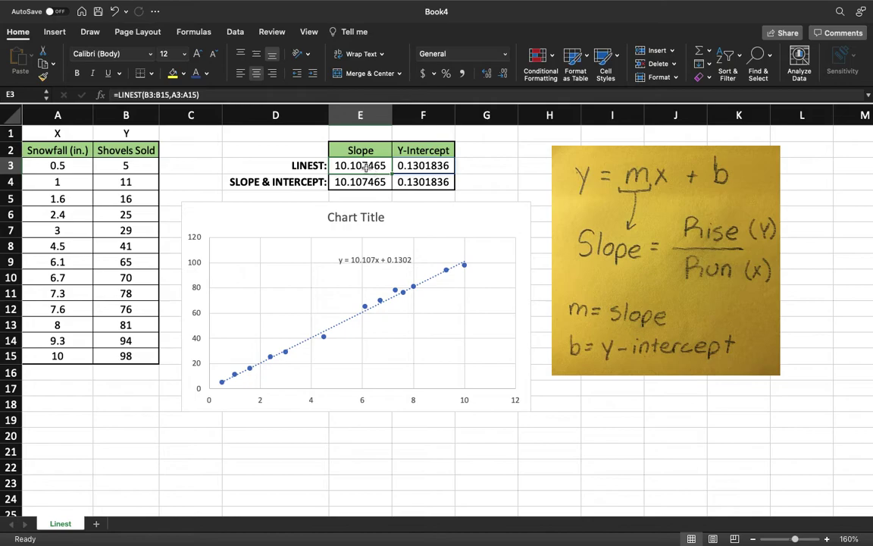
{"action": "left_click", "coordinate": [362, 185]}
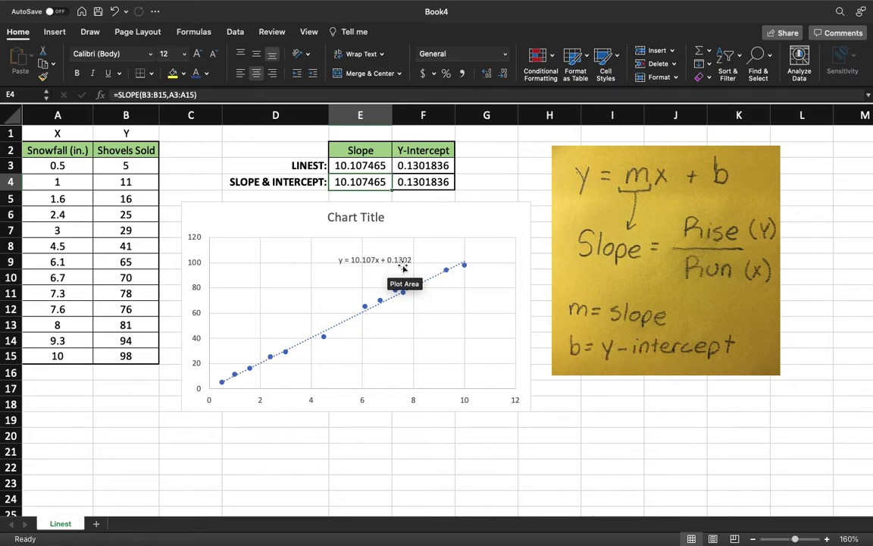
{"action": "left_click", "coordinate": [426, 167]}
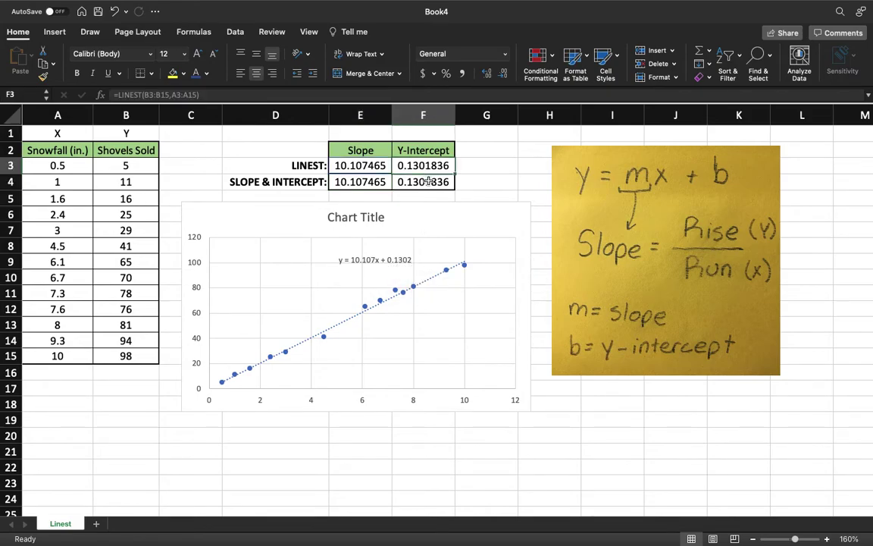
{"action": "left_click", "coordinate": [402, 186]}
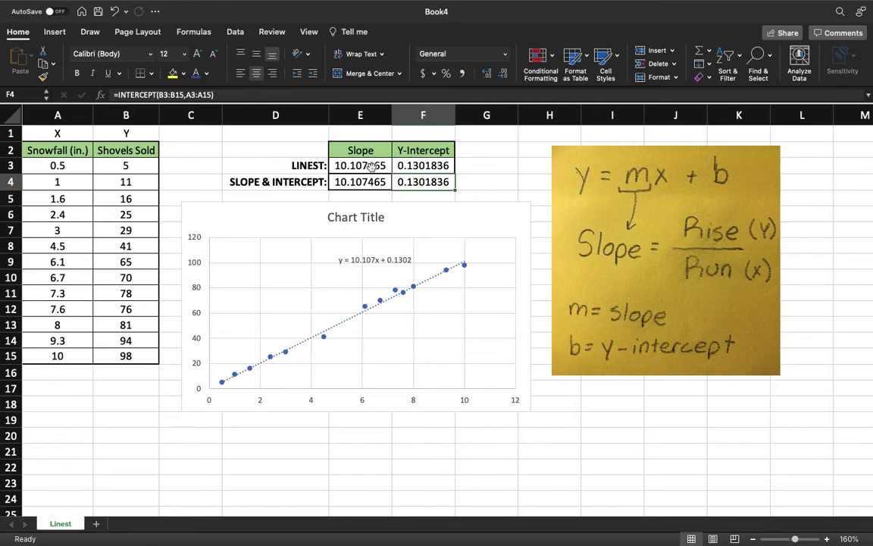
- With the red pen, mark the slope as 10 over 1 with arrows on the handwritten equation picture and circle the values in A4 and B4
{"action": "left_click", "coordinate": [91, 34]}
{"action": "left_click", "coordinate": [142, 59]}
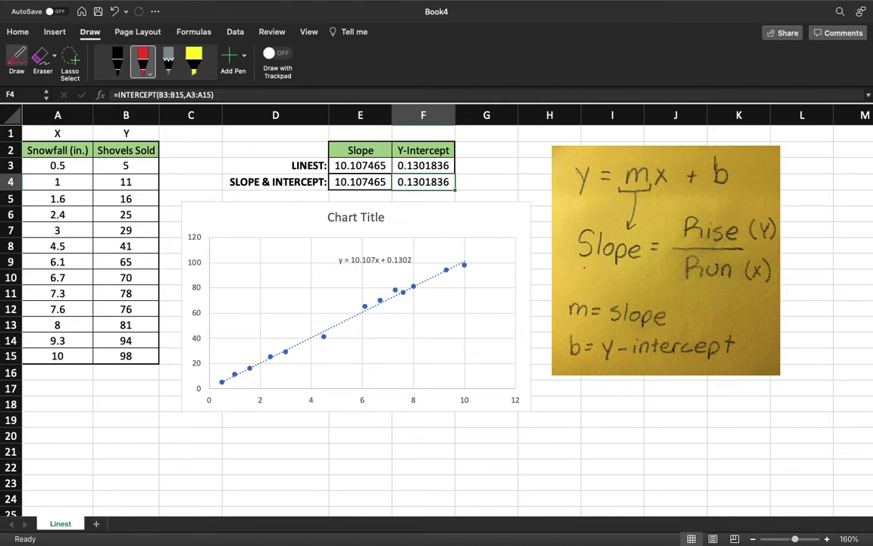
{"action": "left_click_drag", "start_coordinate": [575, 264], "coordinate": [579, 263]}
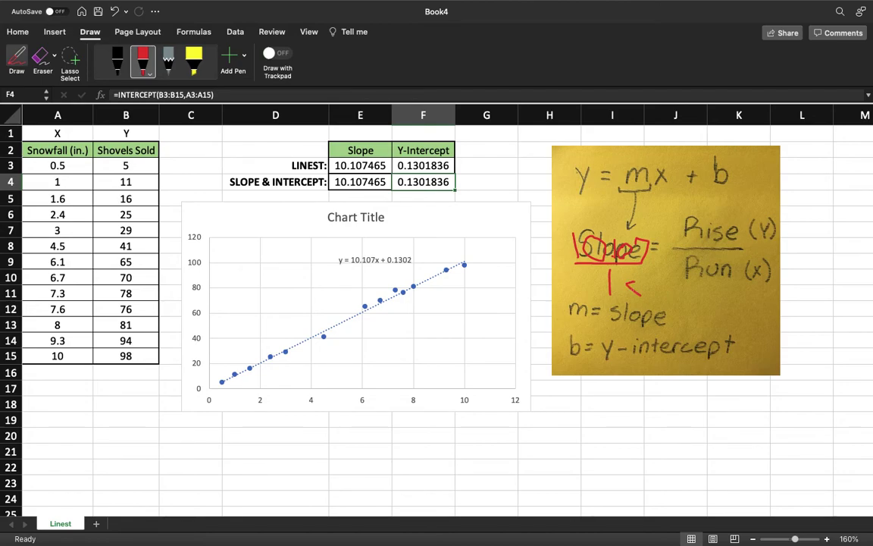
{"action": "left_click_drag", "start_coordinate": [627, 286], "coordinate": [667, 284]}
{"action": "mouse_move", "coordinate": [53, 176]}
{"action": "left_mouse_down"}
{"action": "mouse_move", "coordinate": [60, 189]}
{"action": "mouse_move", "coordinate": [58, 174]}
{"action": "left_mouse_up"}
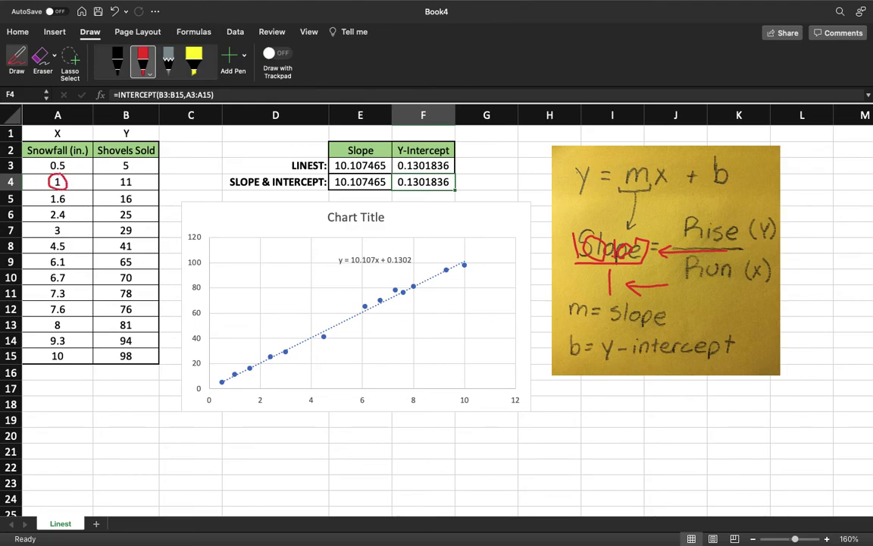
{"action": "left_click_drag", "start_coordinate": [114, 182], "coordinate": [137, 178]}
- Erase all the red ink marks from cells A4 and B4 and from the handwritten equation picture
{"action": "left_click", "coordinate": [44, 57]}
{"action": "left_click_drag", "start_coordinate": [53, 176], "coordinate": [125, 171]}
{"action": "mouse_move", "coordinate": [599, 229]}
{"action": "left_mouse_down"}
{"action": "mouse_move", "coordinate": [622, 282]}
{"action": "mouse_move", "coordinate": [604, 296]}
{"action": "mouse_move", "coordinate": [591, 264]}
{"action": "left_mouse_up"}
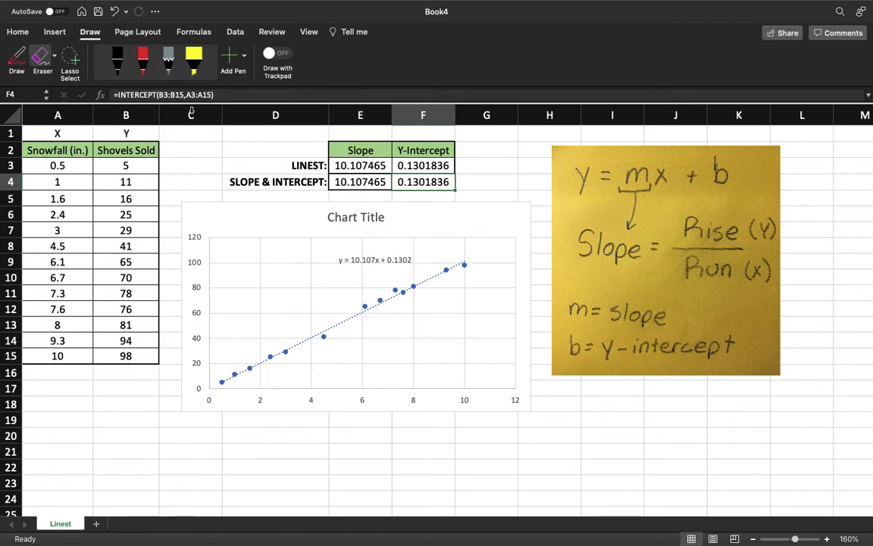
- Clear the INTERCEPT formula from cell F4 and open the LINEST label in D3 for editing
{"action": "left_click", "coordinate": [21, 34]}
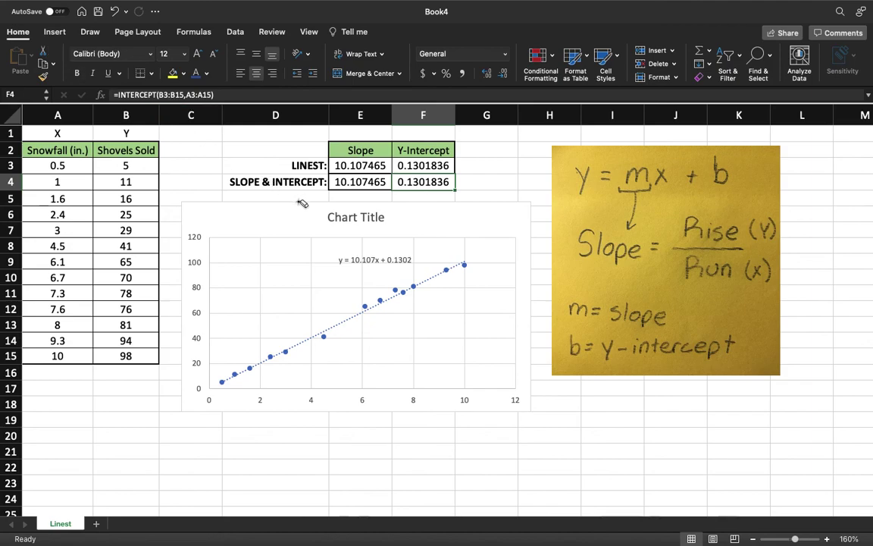
{"action": "key", "text": "Delete"}
{"action": "left_click", "coordinate": [227, 164]}
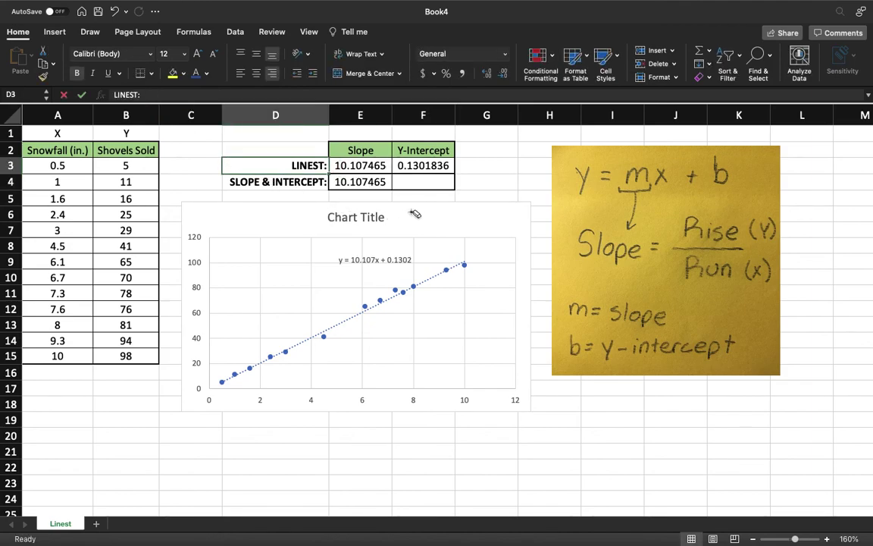